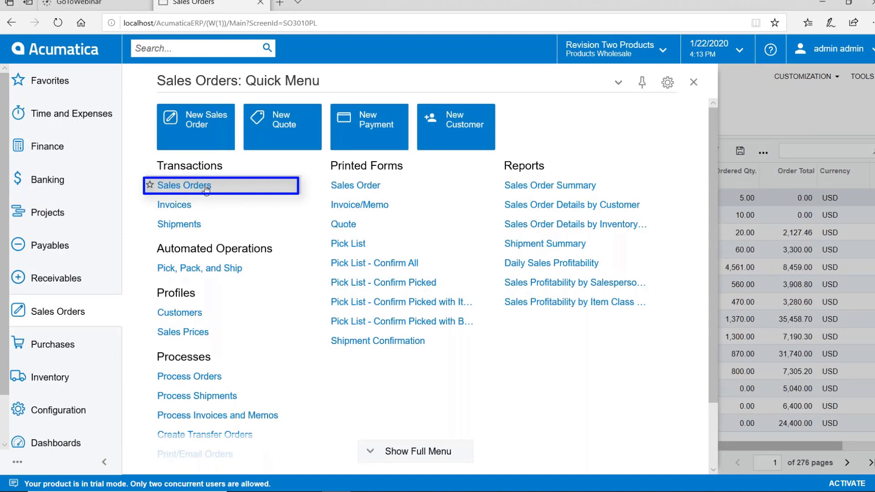
# On the Sales Orders form, set the order type to TR - Transfer
pyautogui.click(298, 182)
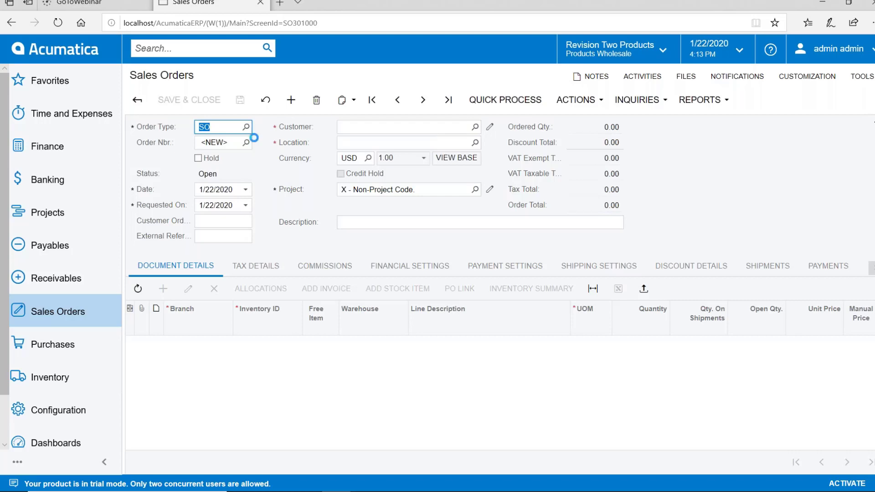
pyautogui.click(247, 127)
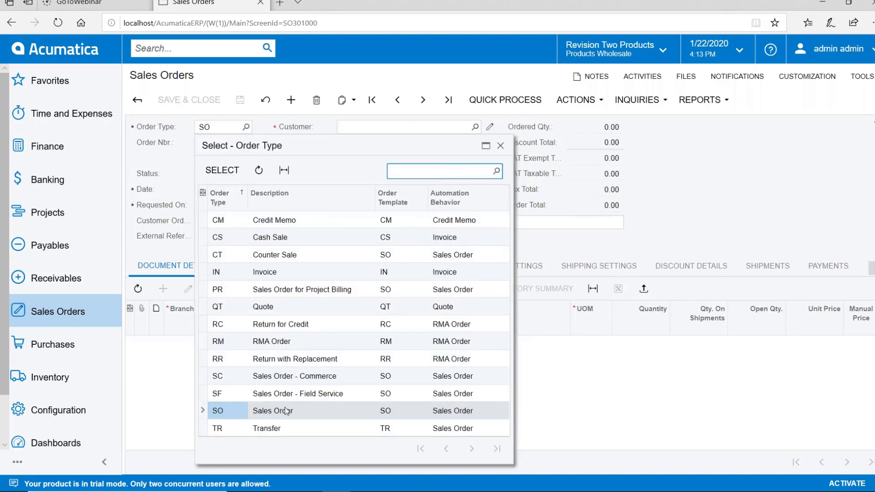
pyautogui.doubleClick(283, 429)
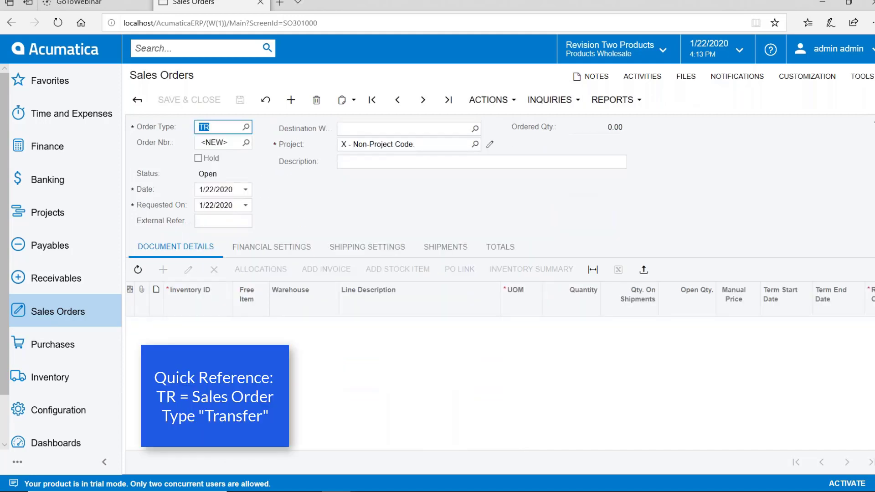
# Set destination warehouse RETAIL, add a line of 15 AACOMPUT01 laptops, and save the order
pyautogui.click(474, 130)
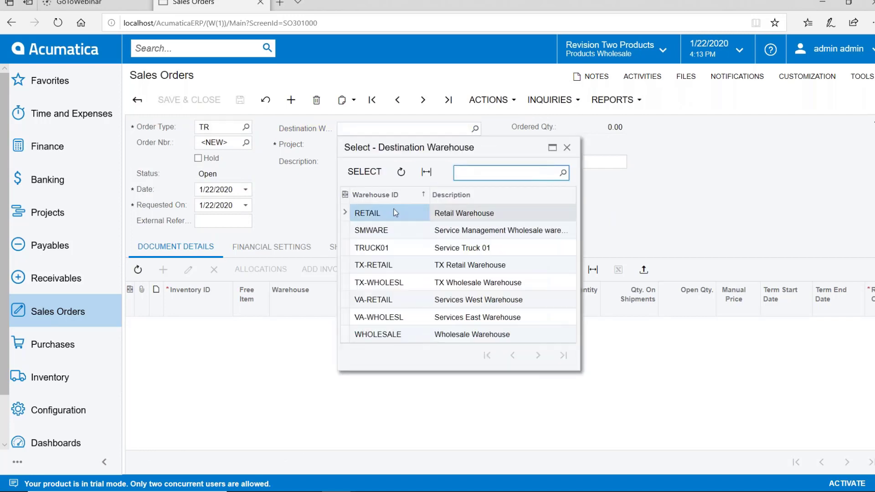
pyautogui.doubleClick(440, 213)
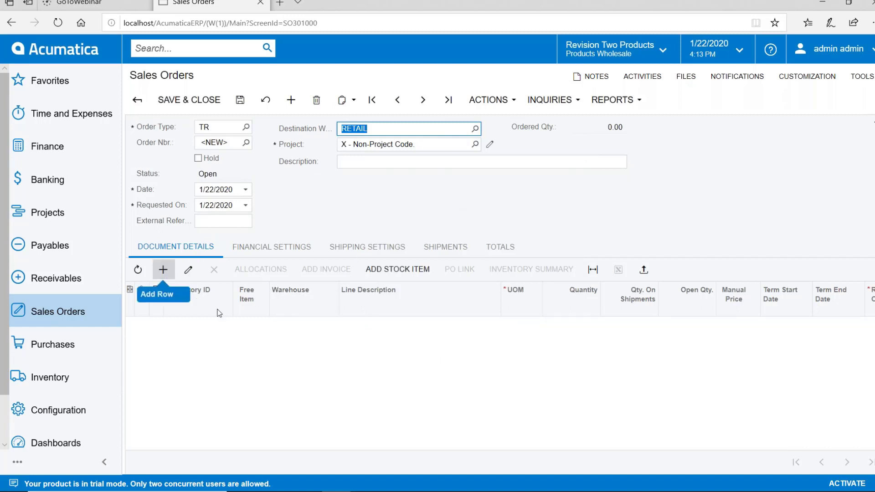
pyautogui.click(168, 279)
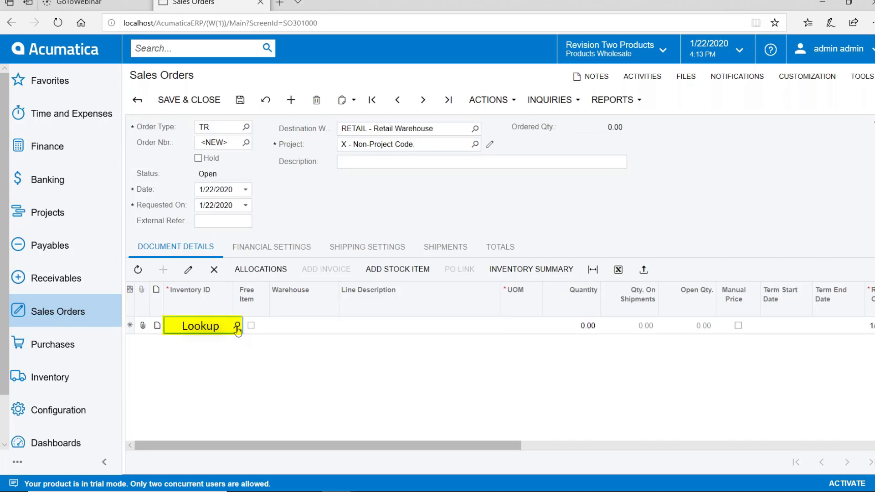
pyautogui.press('F3')
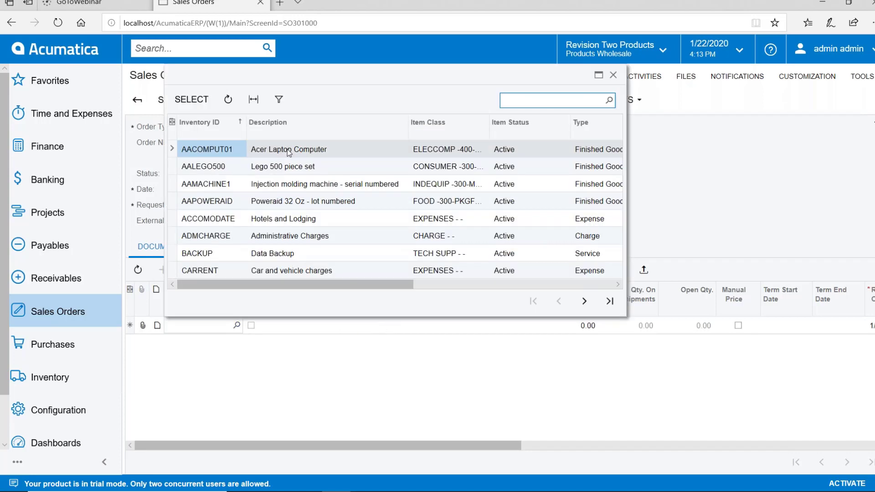
pyautogui.press('Return')
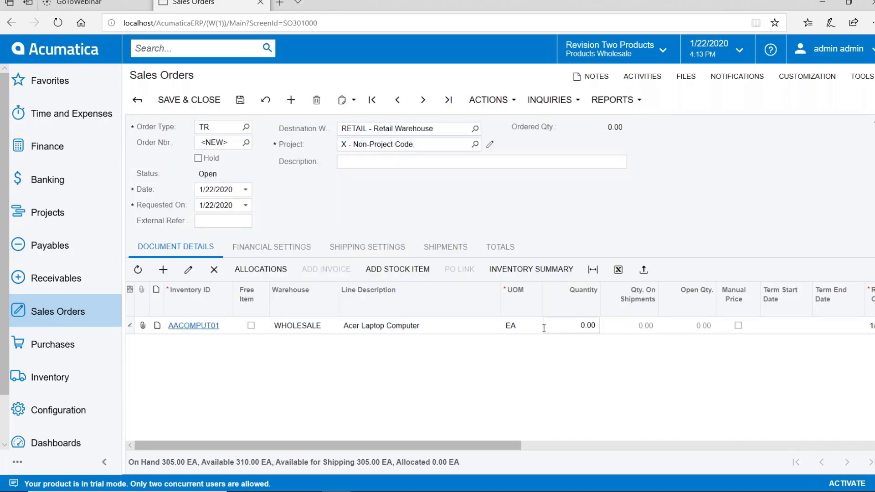
pyautogui.write('15')
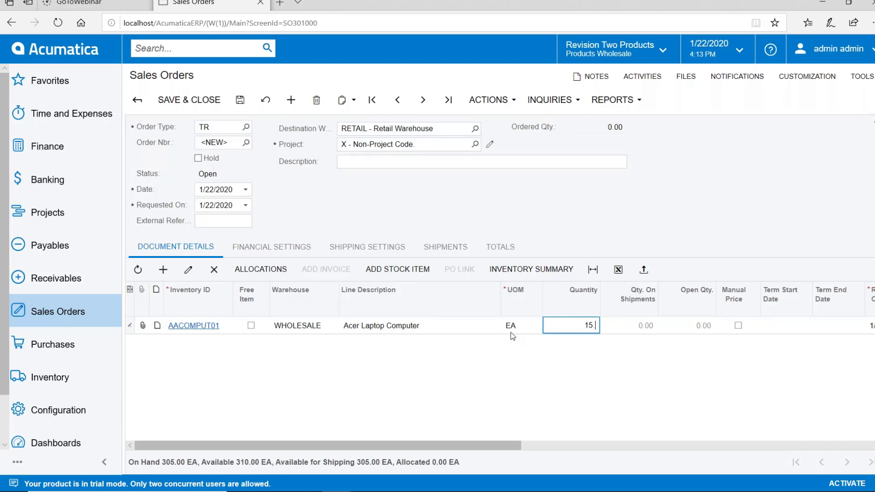
pyautogui.press('Tab')
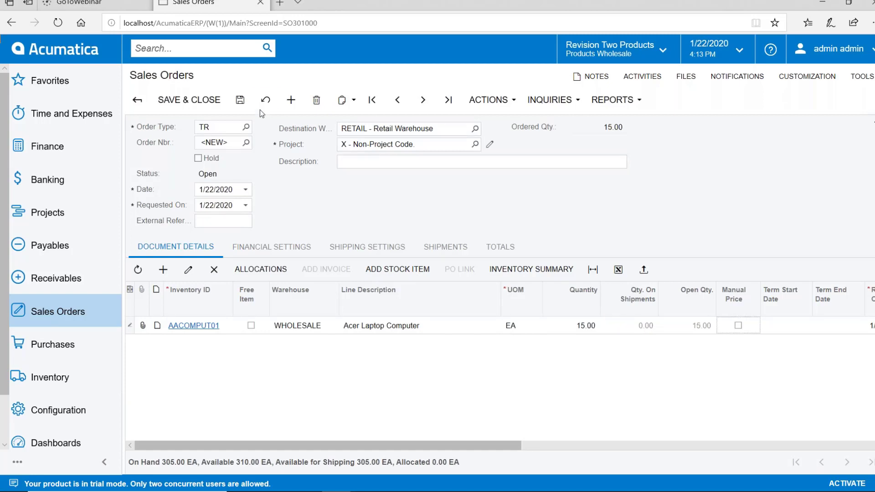
pyautogui.click(240, 100)
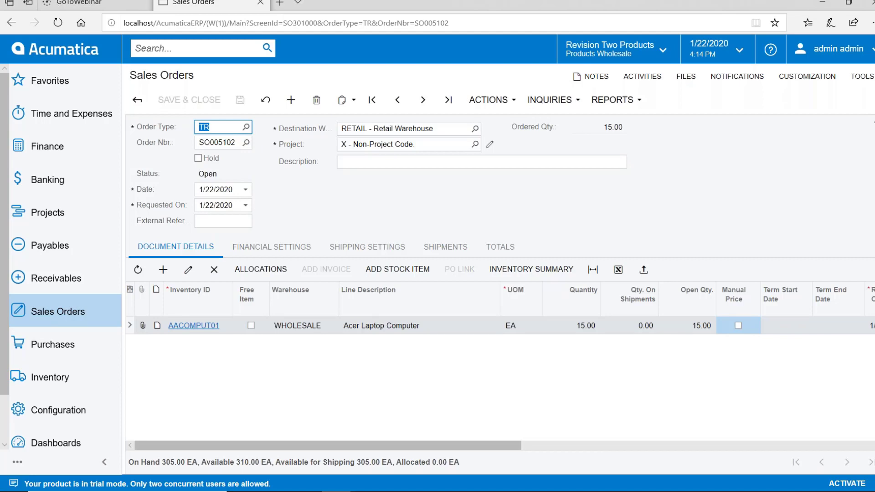
# Create shipment 002701 for SO005102 from WHOLESALE, dated 1/22/2020
pyautogui.click(491, 100)
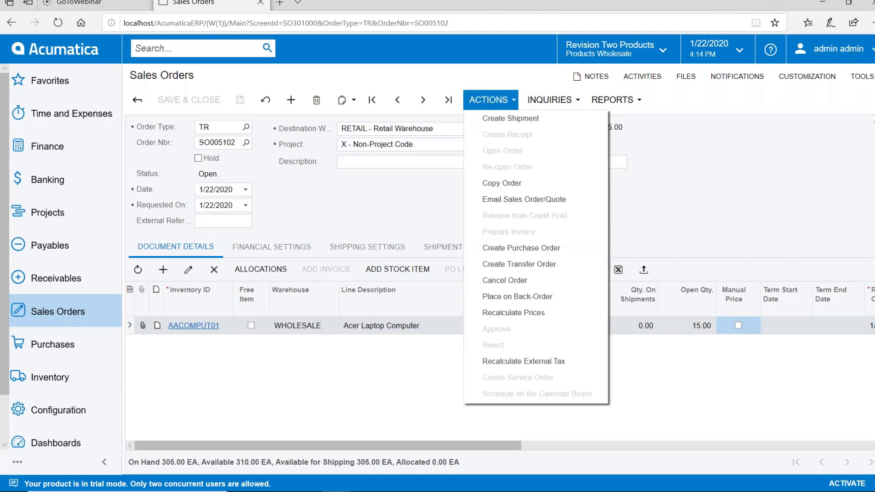
pyautogui.click(506, 115)
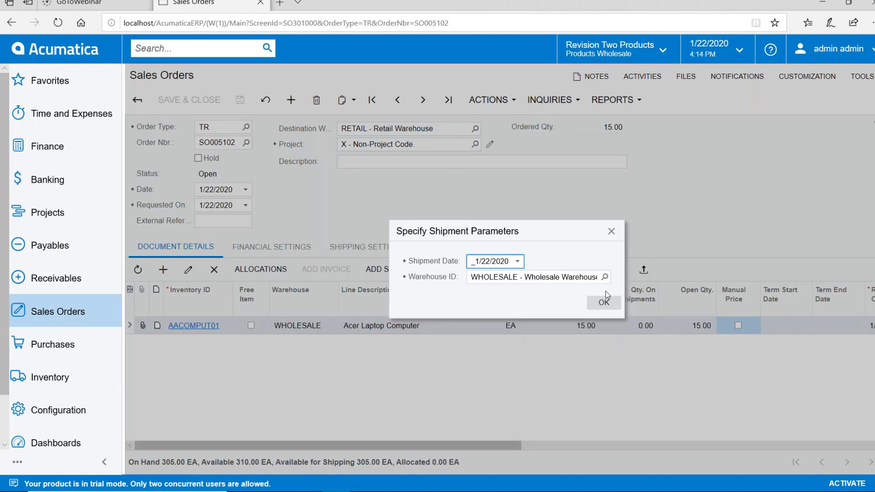
pyautogui.click(603, 302)
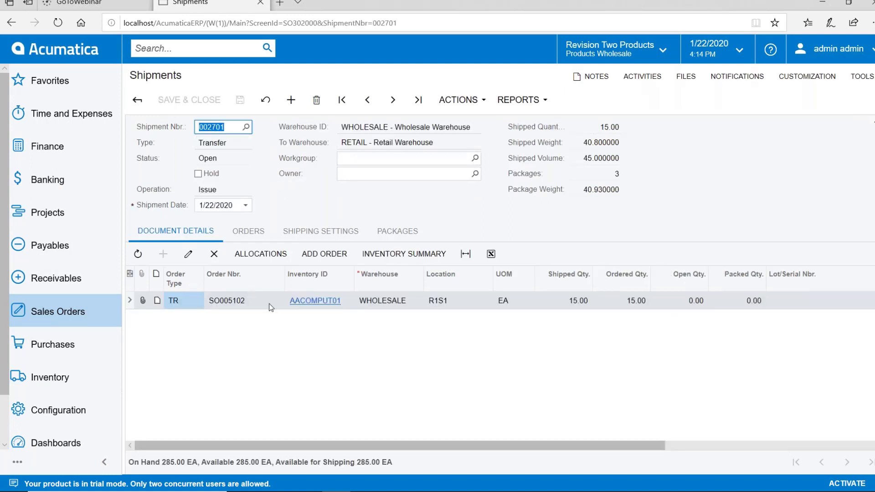
# Confirm shipment 002701, then run Update IN to post the inventory issue
pyautogui.click(458, 100)
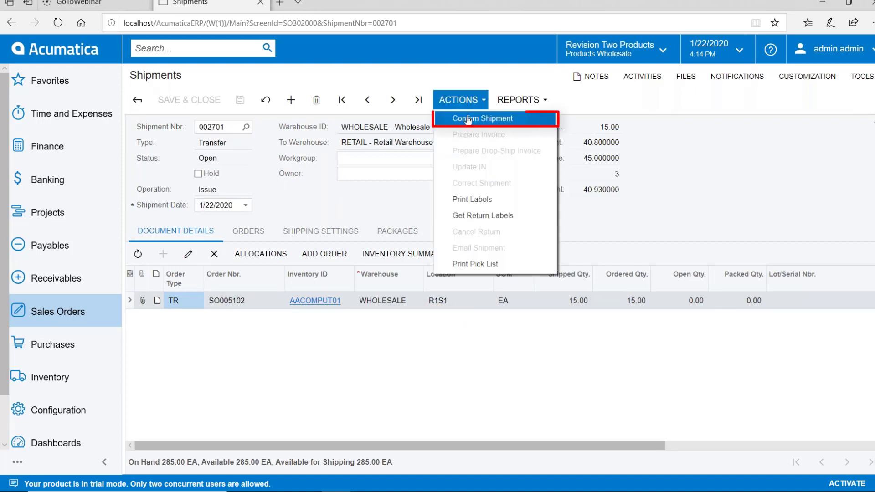
pyautogui.click(483, 118)
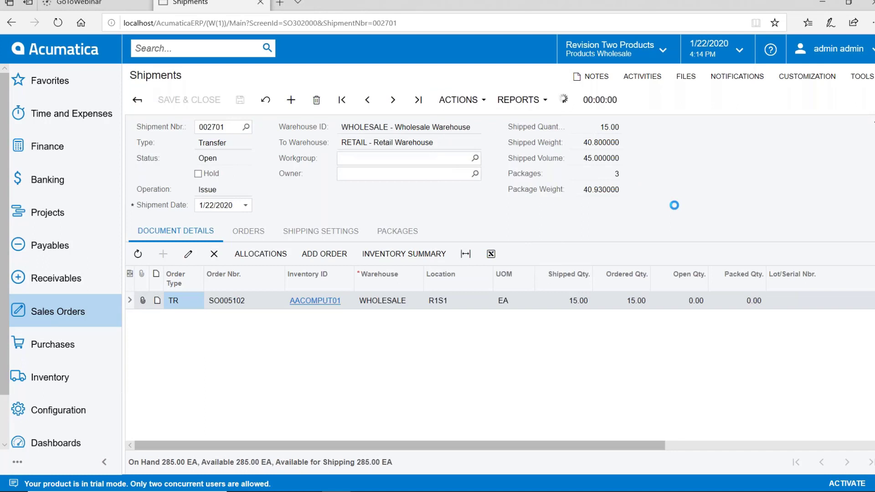
pyautogui.click(478, 102)
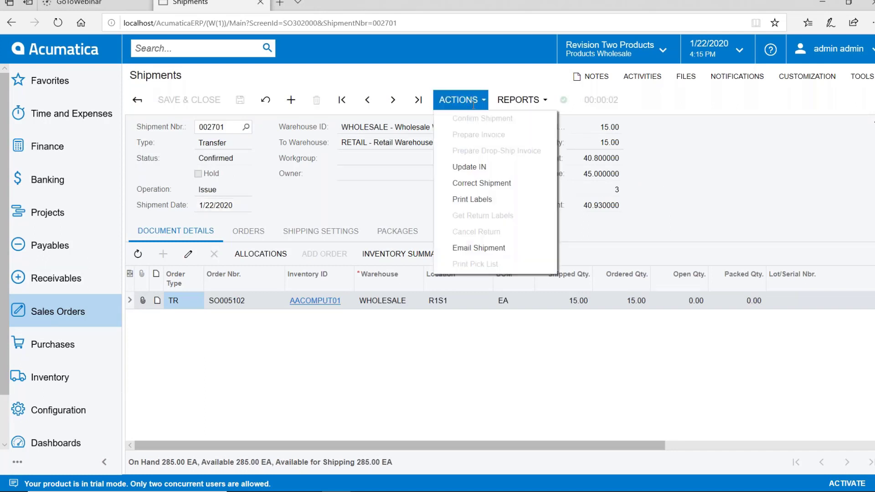
pyautogui.click(483, 168)
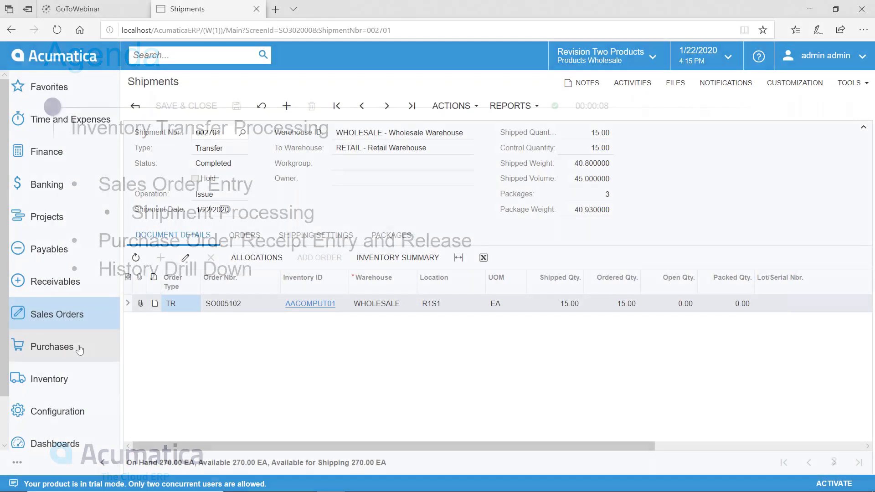
# Open a blank Purchase Receipts form from the Purchases quick menu
pyautogui.click(52, 347)
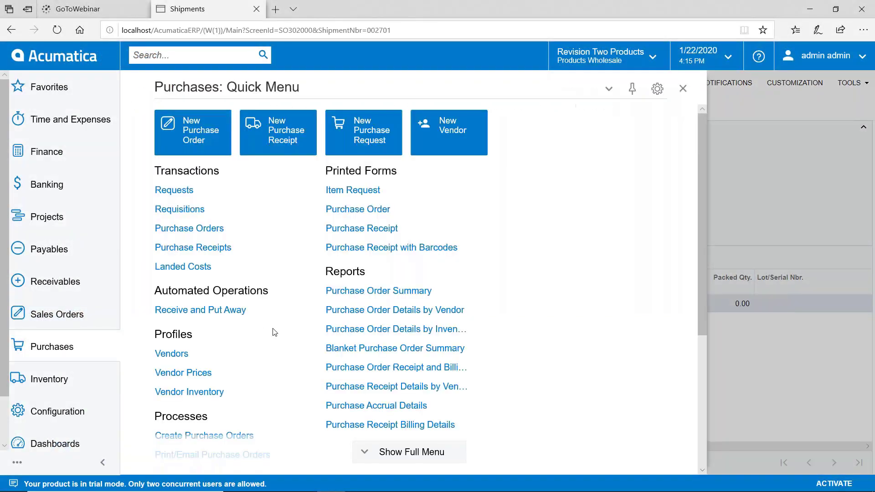
pyautogui.click(221, 247)
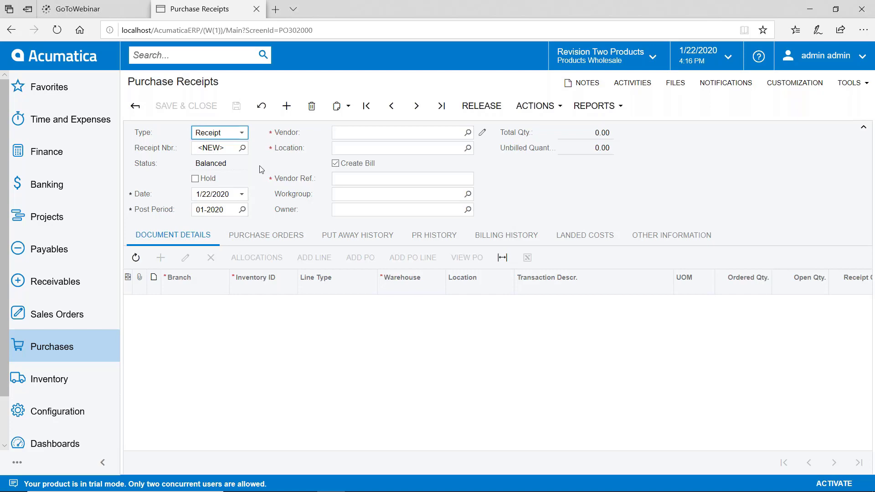
# Make the receipt a Transfer Receipt into RETAIL and select transfer order SO005102 to add
pyautogui.click(241, 133)
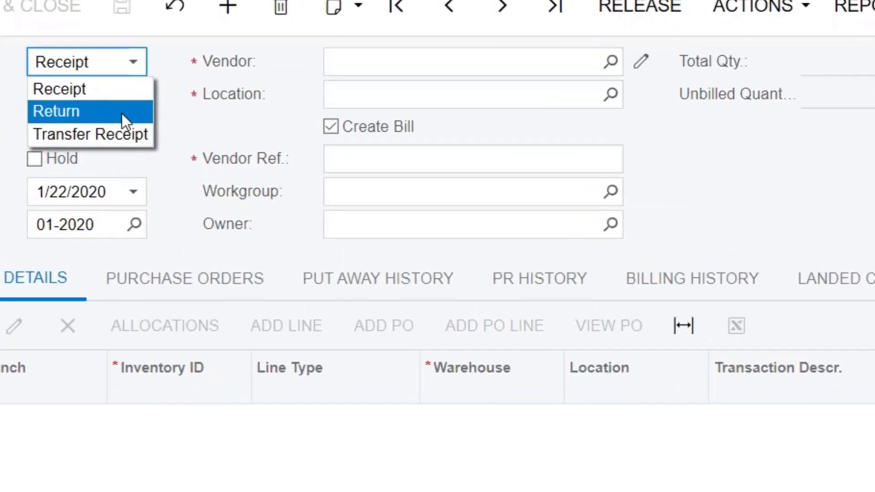
pyautogui.click(112, 134)
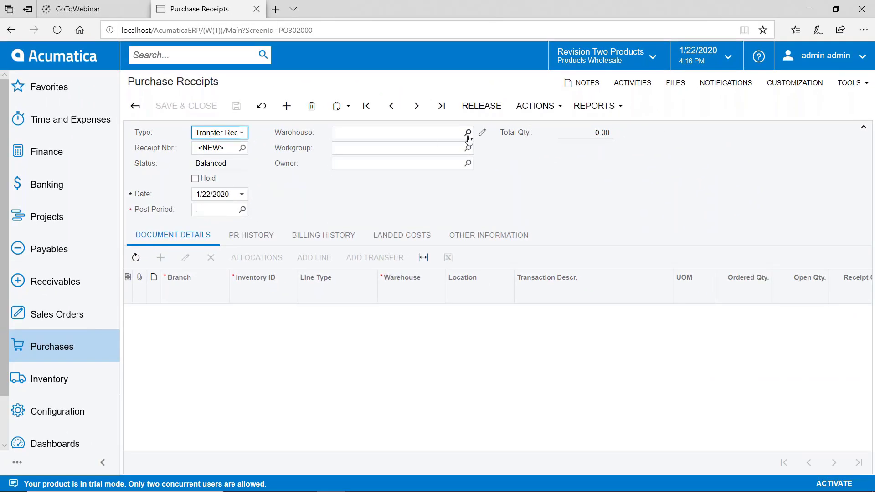
pyautogui.click(467, 132)
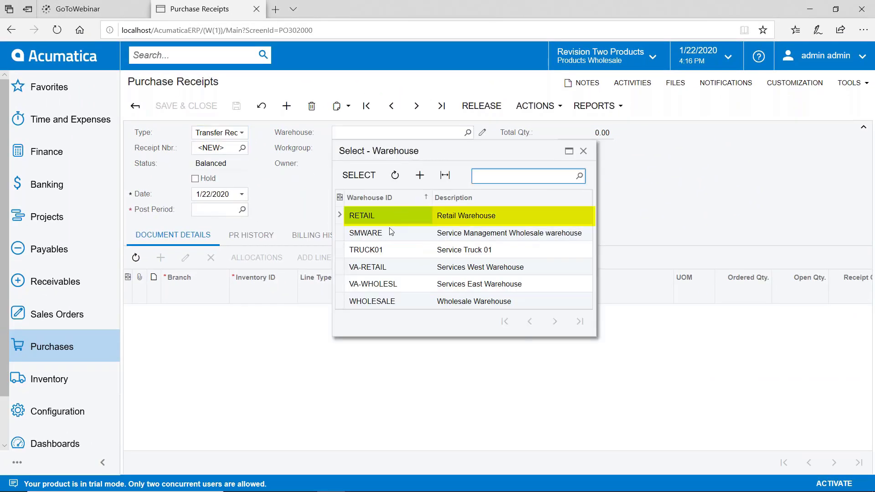
pyautogui.doubleClick(392, 215)
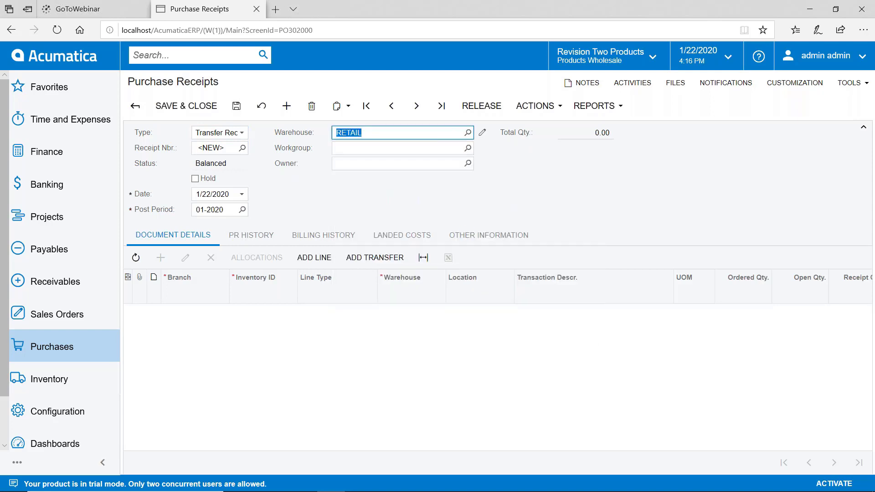
pyautogui.click(371, 257)
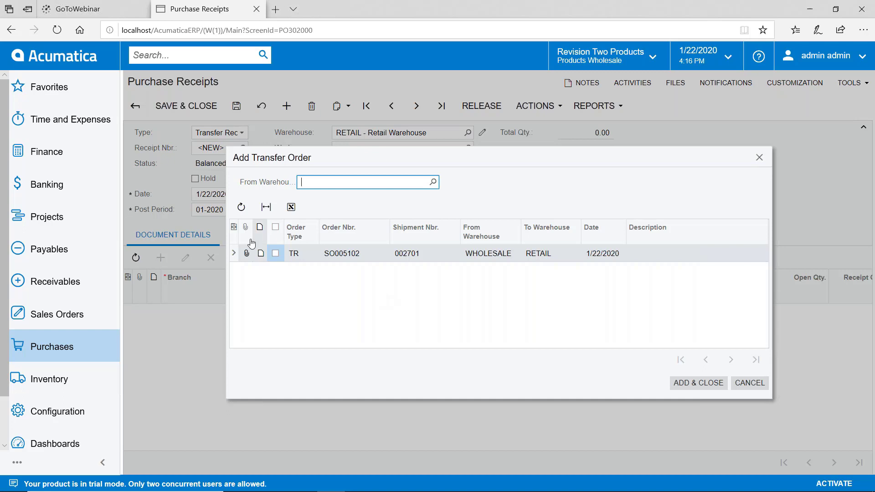
pyautogui.click(276, 253)
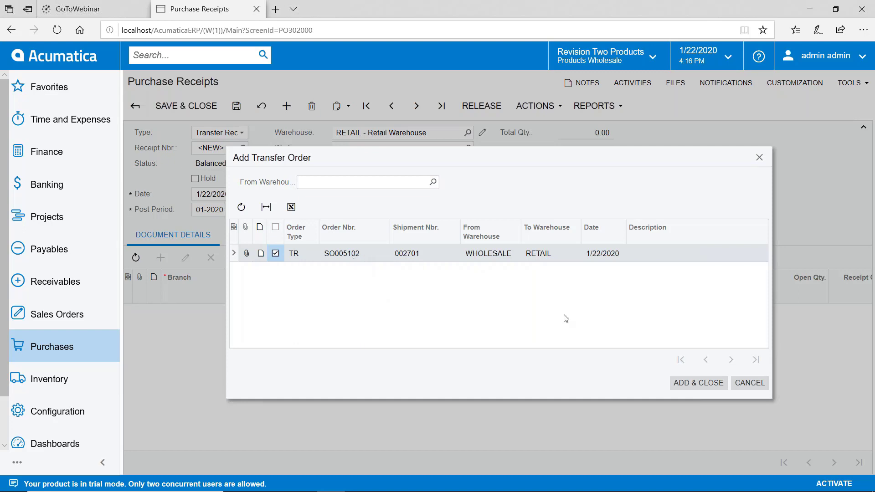
# Add SO005102's 15 laptops to the receipt and release it as PR001049
pyautogui.click(698, 383)
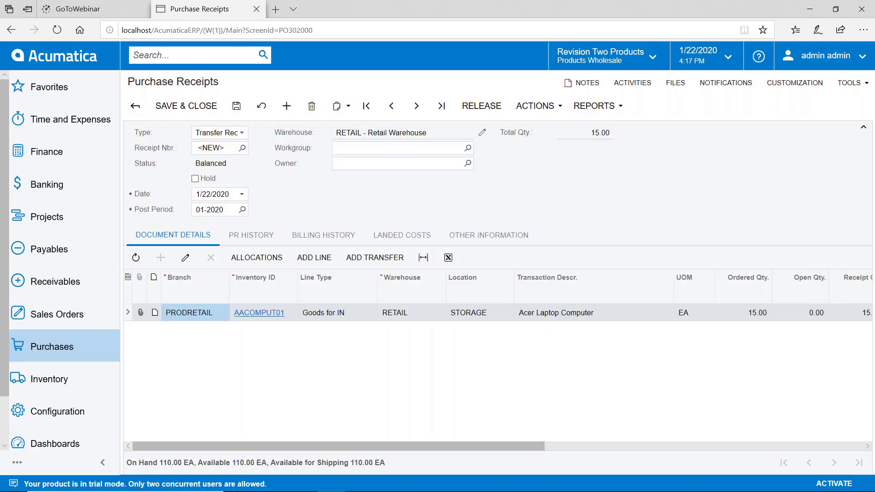
pyautogui.click(482, 106)
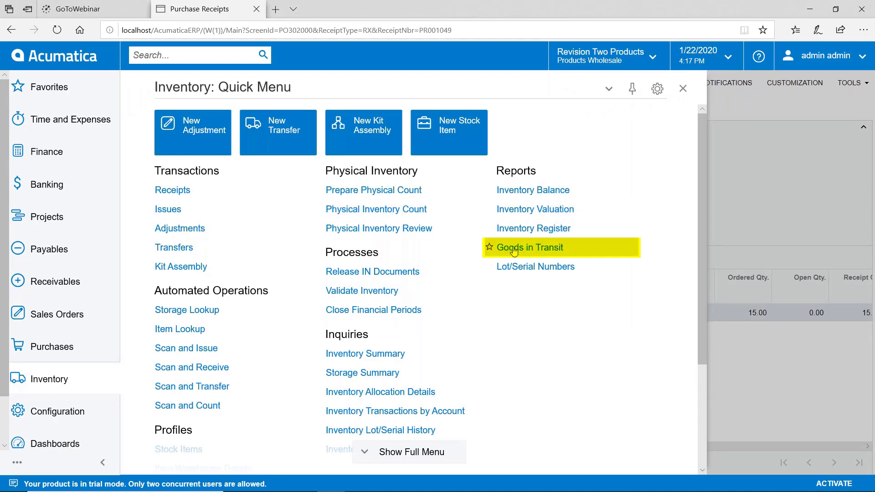
# Run the Goods in Transit report, showing only CONBABY2 and FOODCOLA12 at WHOLESALE
pyautogui.click(492, 249)
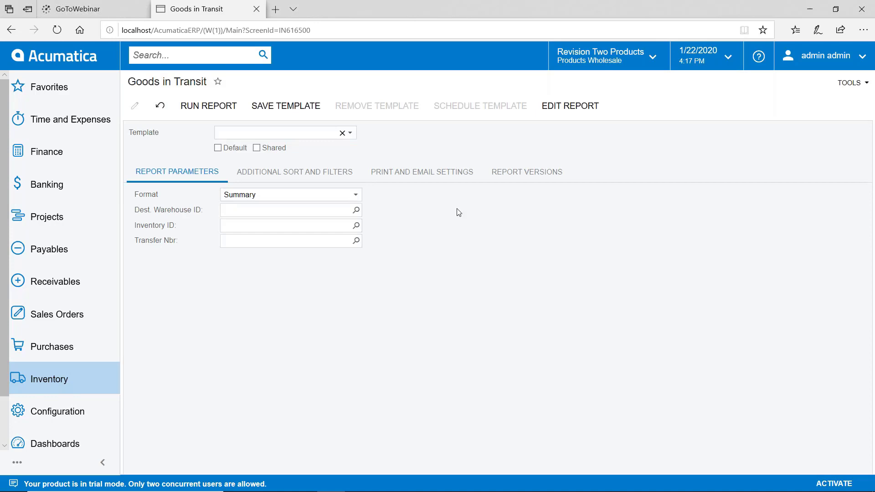
pyautogui.click(209, 106)
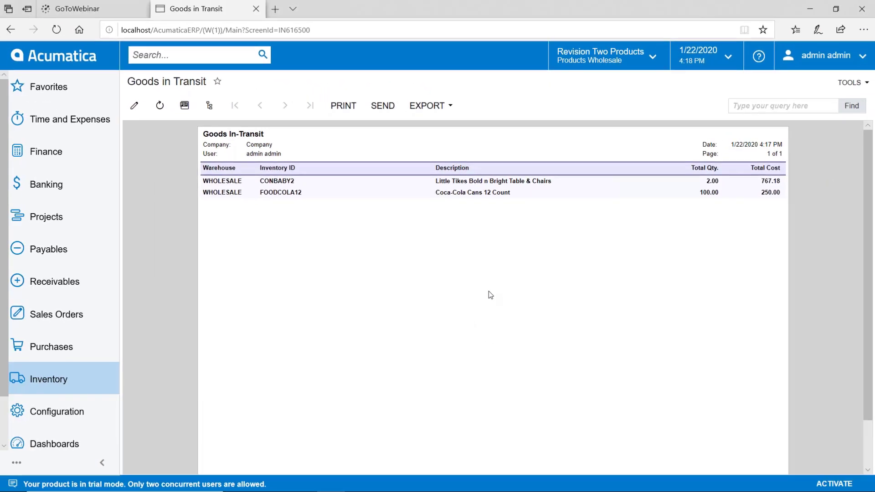
# Open order SO005102's shipments, scrolled to show inventory transfer 001071 for shipment 002701
pyautogui.click(57, 315)
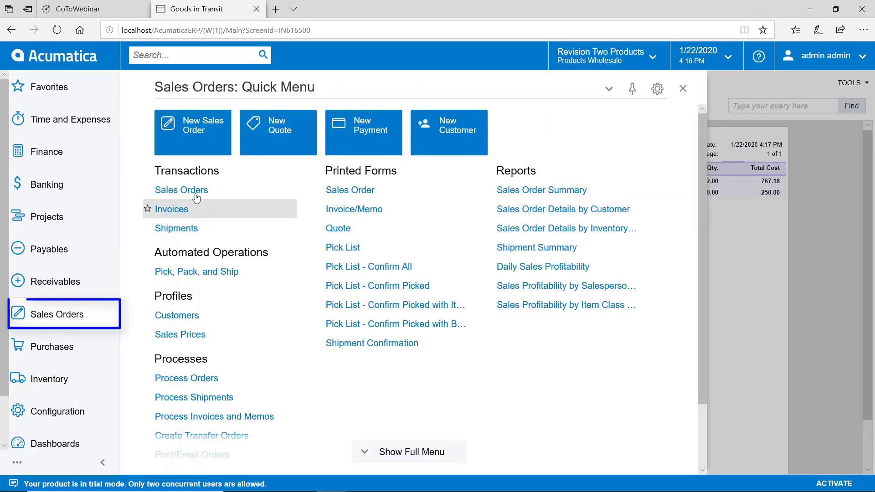
pyautogui.click(181, 190)
pyautogui.click(231, 202)
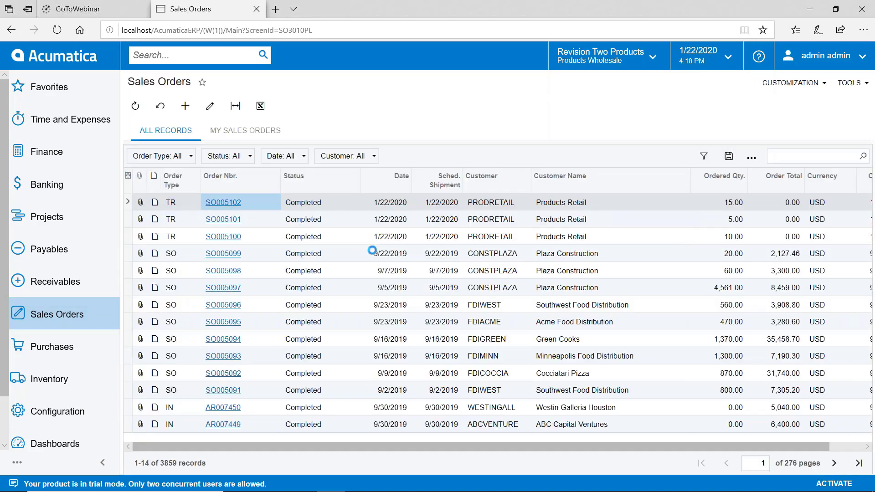
pyautogui.click(485, 106)
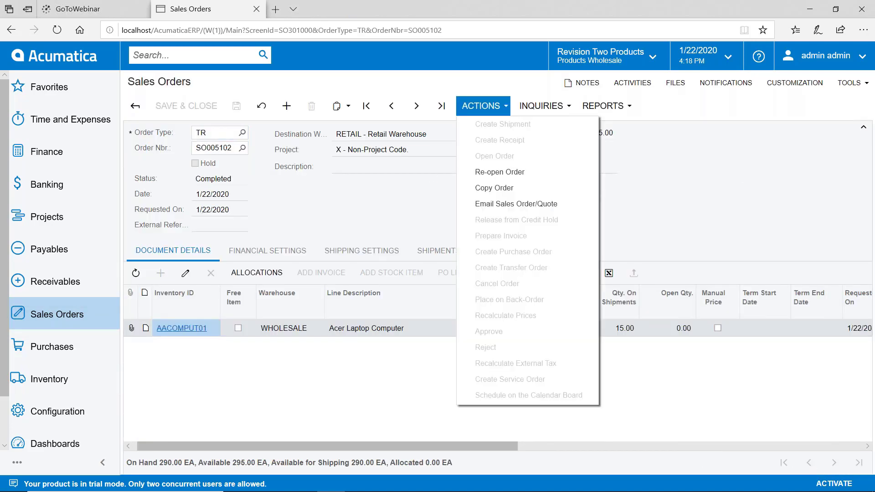
pyautogui.click(437, 251)
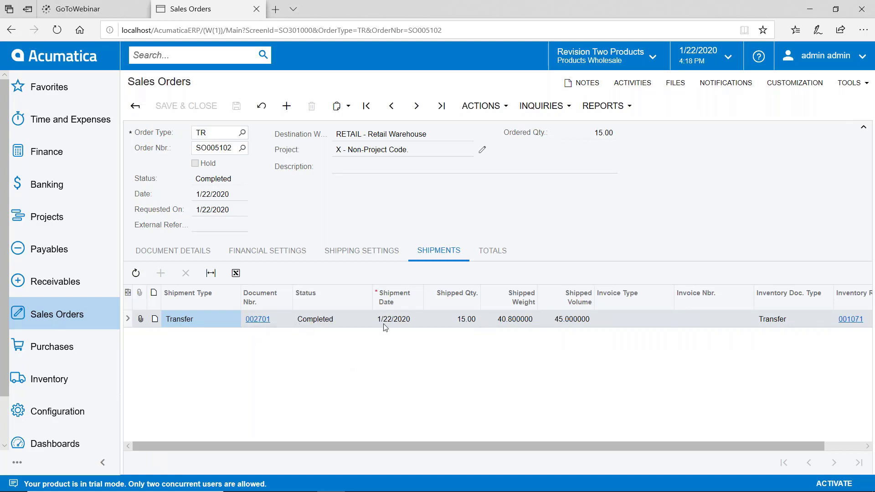
pyautogui.moveTo(535, 444); pyautogui.dragTo(770, 344)
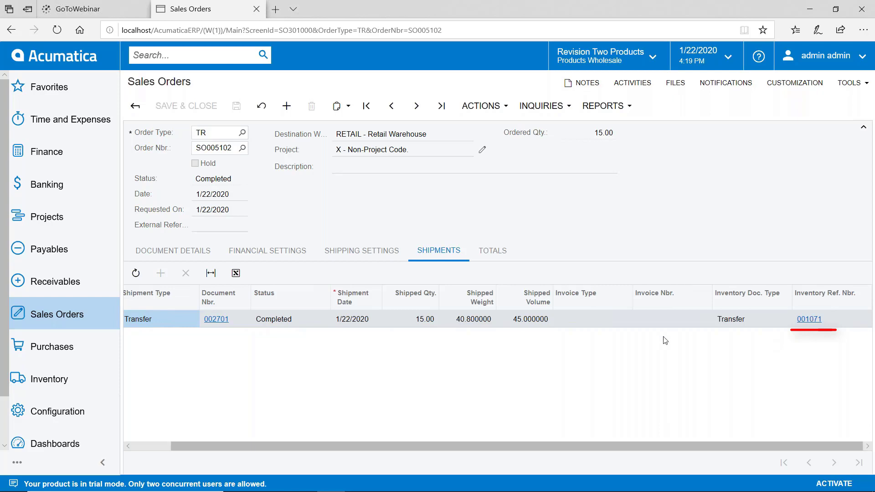
# Open inventory transfer 001071 and view its GL batch 00004522 in Financial Details
pyautogui.click(802, 321)
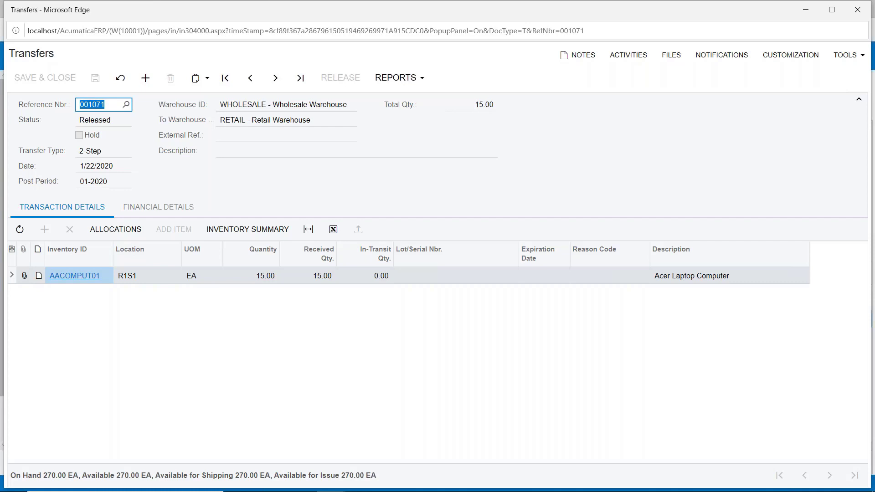
pyautogui.click(184, 209)
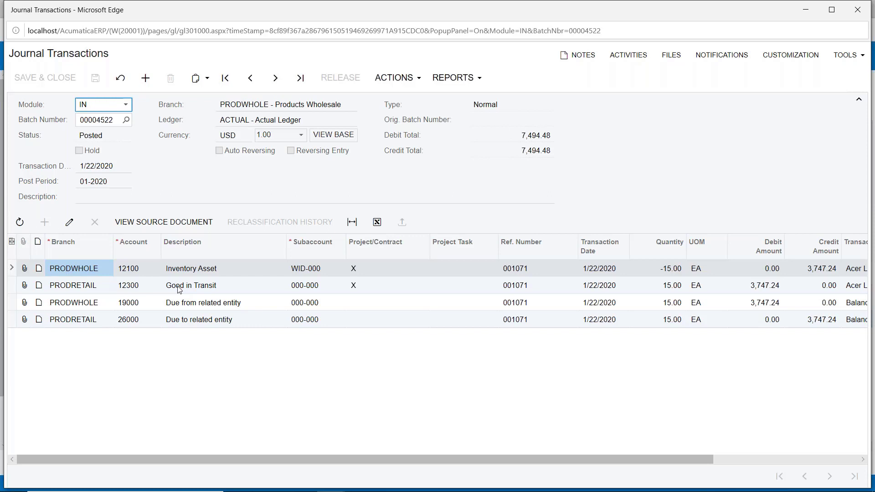
# Leave the journal batch and transfer, then open inventory receipt 001072 from purchase receipt PR001049
pyautogui.click(857, 10)
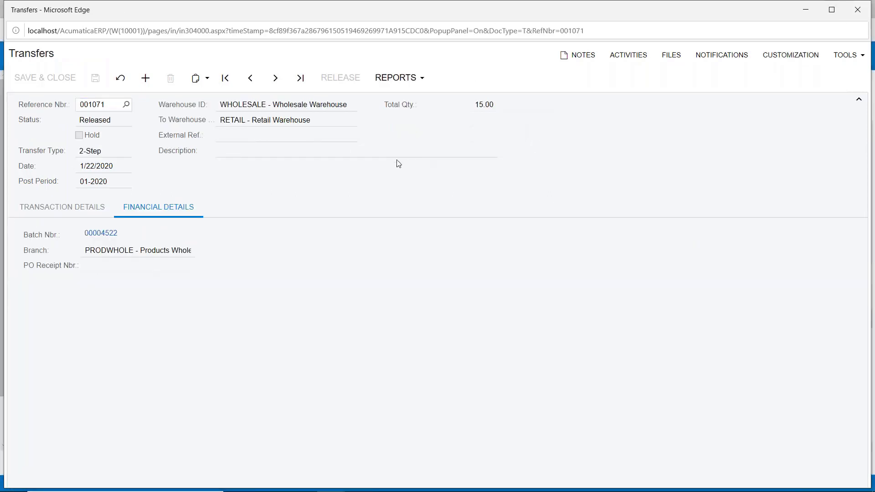
pyautogui.click(858, 9)
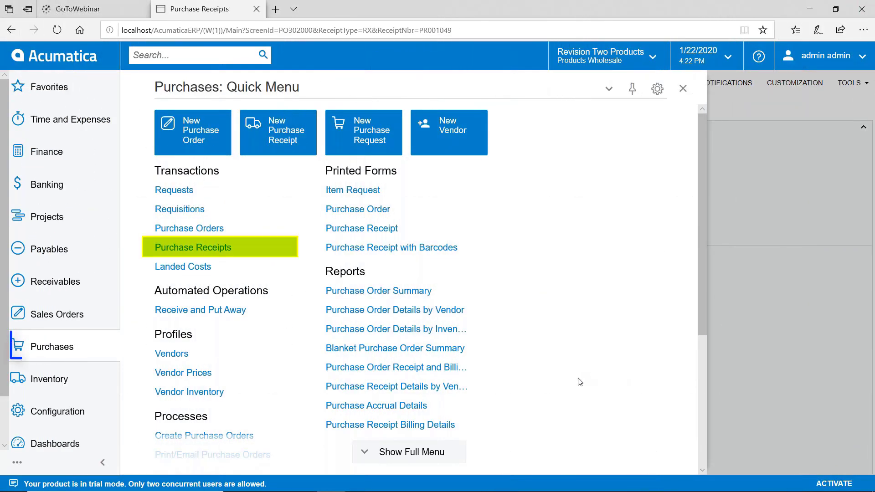
pyautogui.click(248, 249)
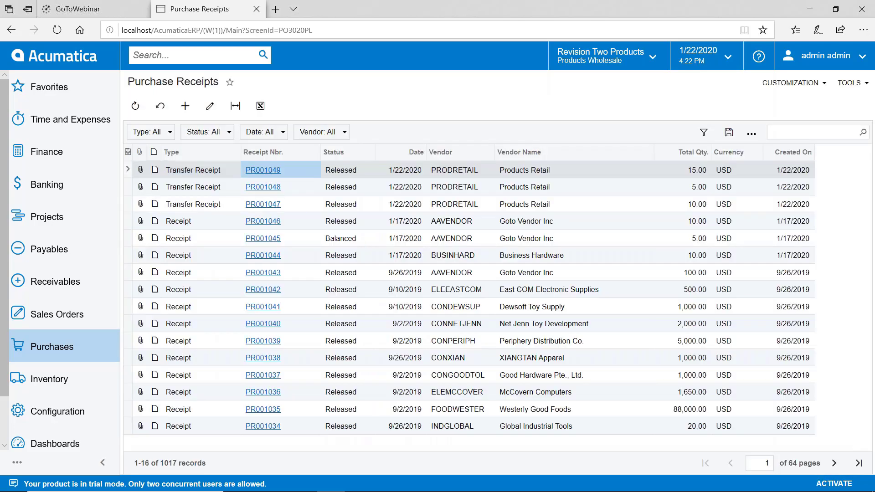
pyautogui.click(488, 234)
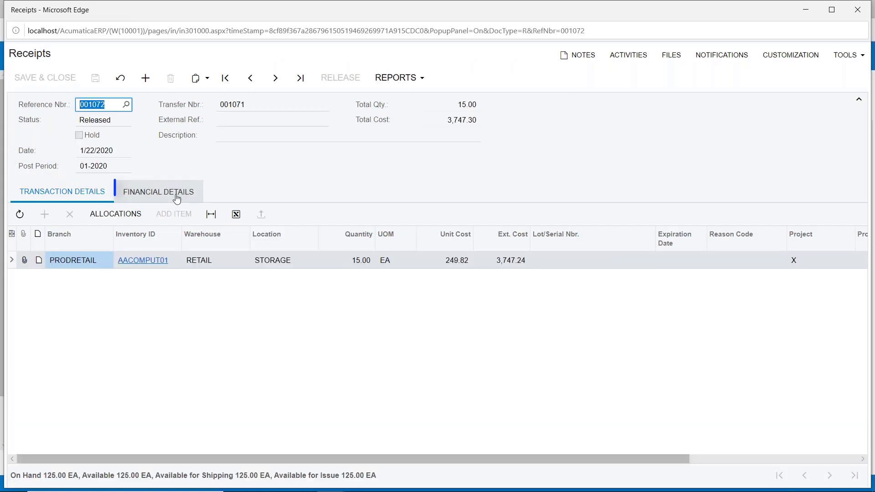
# From receipt 001072's financial details, open journal batch 00004523
pyautogui.click(160, 192)
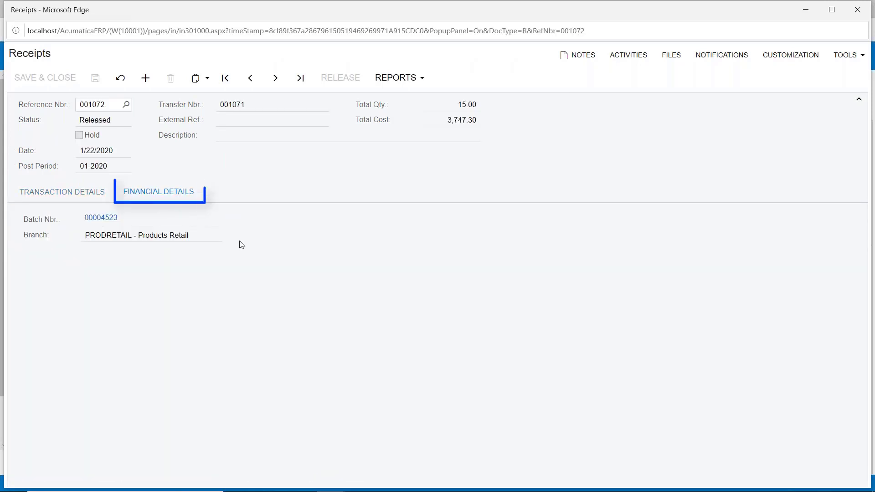
pyautogui.click(94, 218)
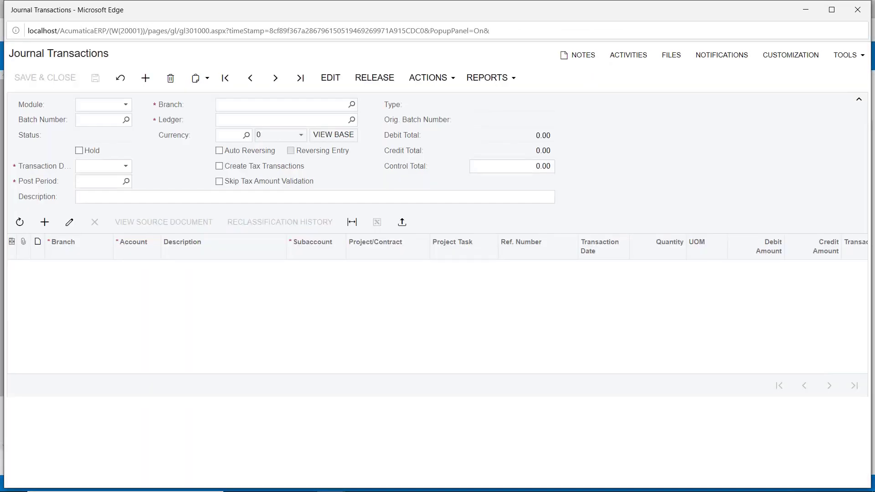